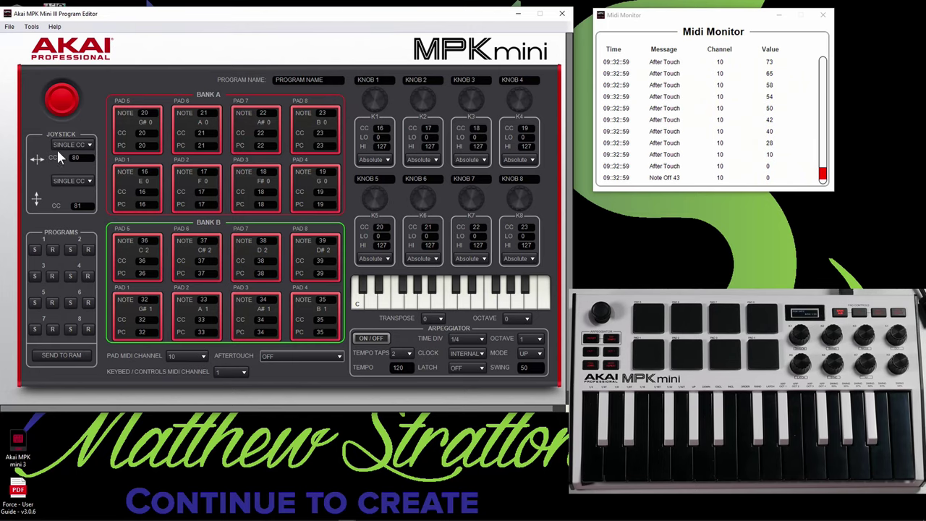
left_click(83, 144)
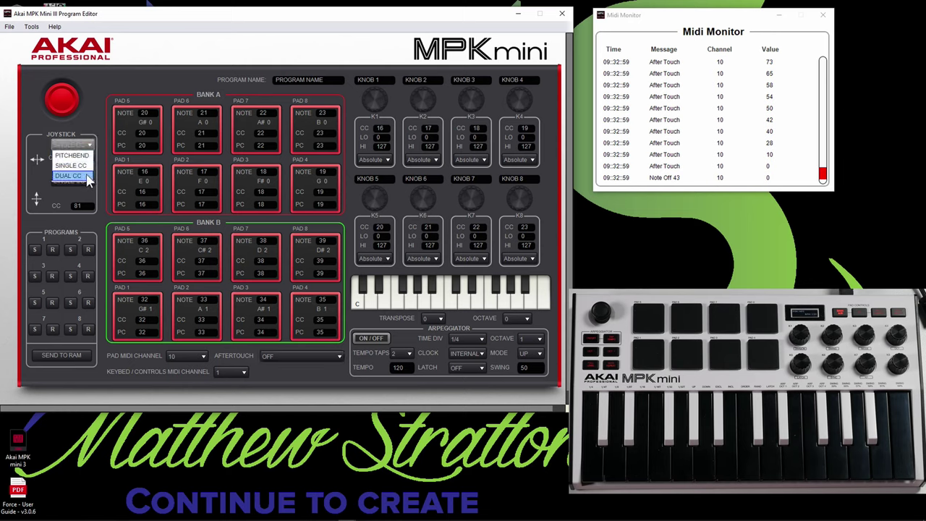
left_click(86, 119)
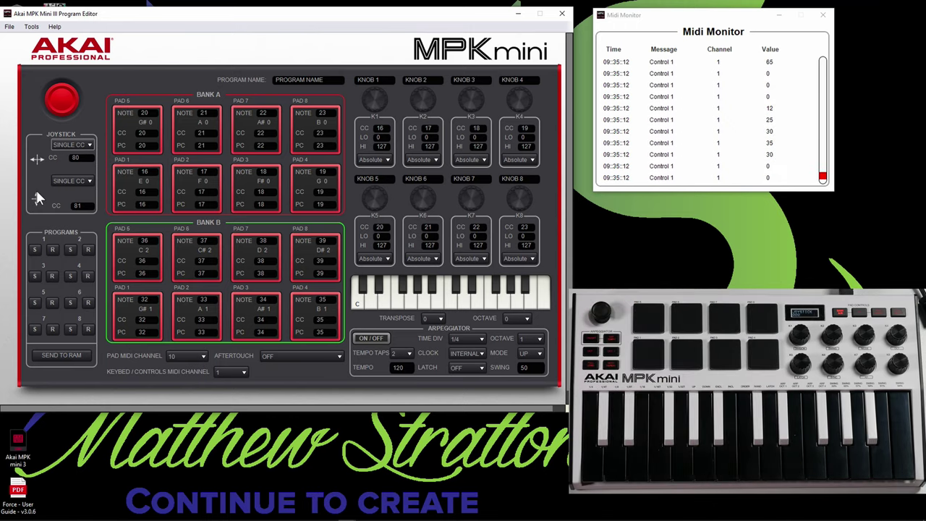
left_click_drag(83, 157, 67, 152)
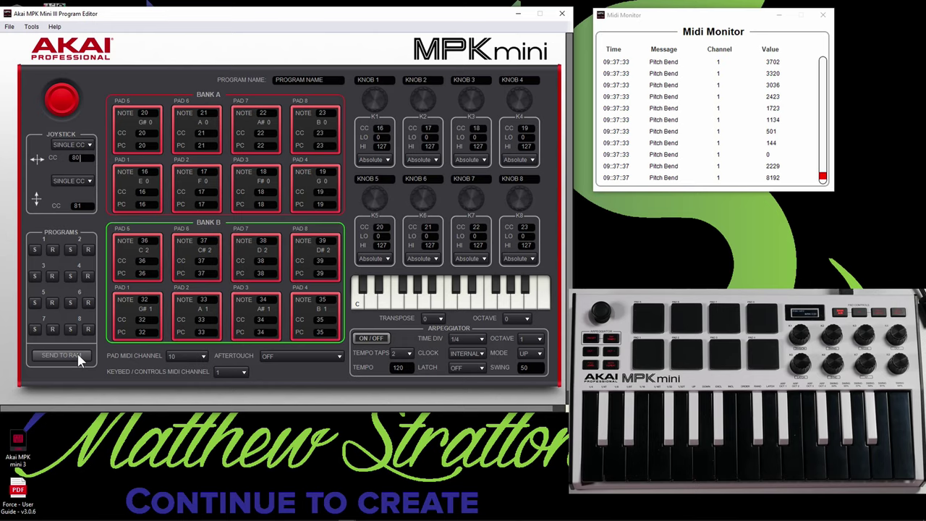
Step: Send the program to RAM, confirm, then reopen an empty Midi Monitor beside the editor
left_click(80, 357)
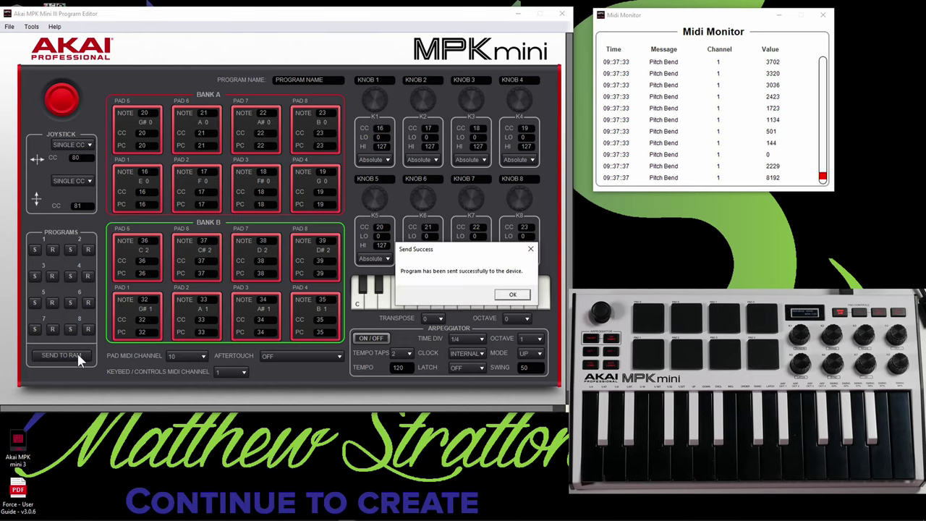
left_click(512, 296)
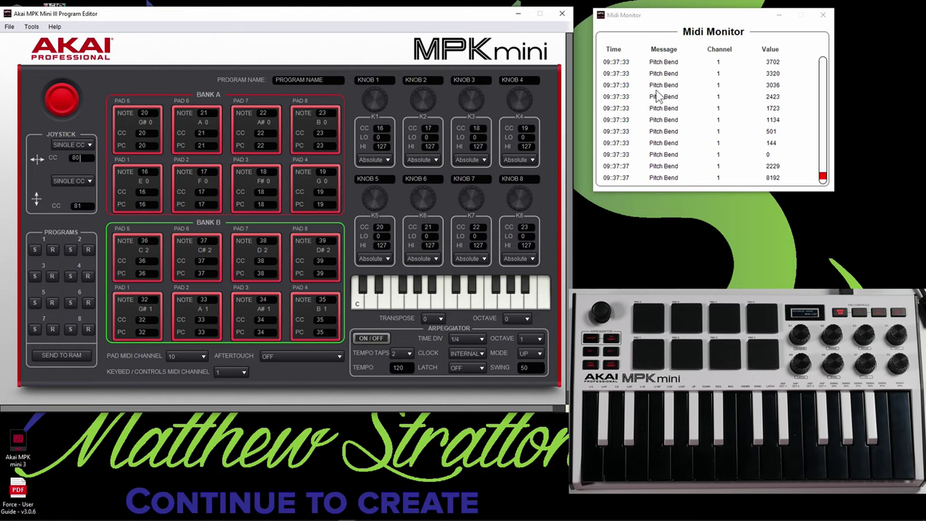
left_click(823, 15)
left_click(31, 26)
left_click(43, 37)
left_click_drag(426, 172, 661, 18)
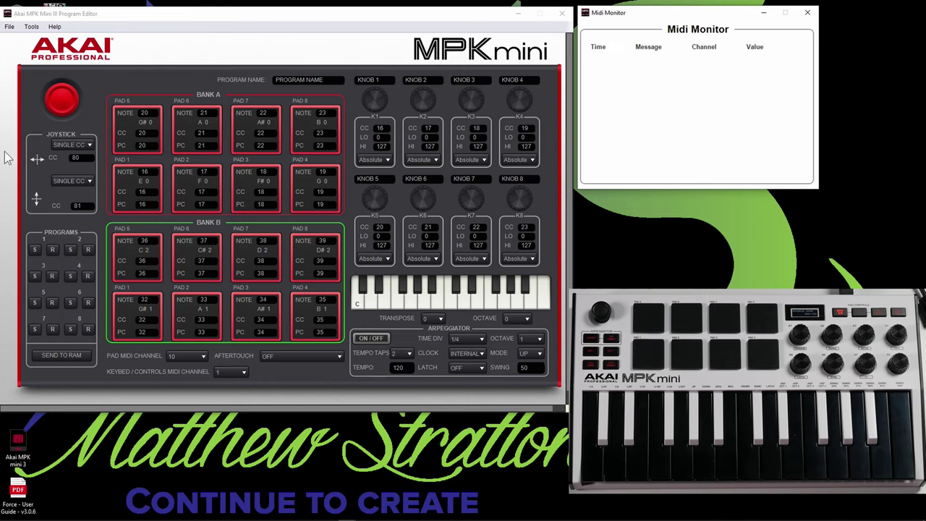
Step: Bring the Program Editor window back into focus
left_click(83, 159)
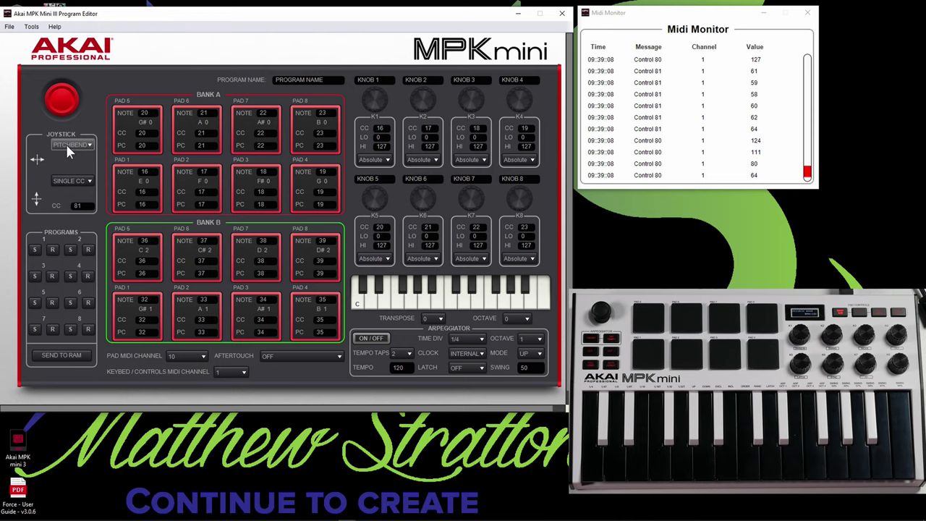
Step: Set the joystick's horizontal axis to Pitchbend, keep vertical on single CC, and send it to RAM
left_click(68, 145)
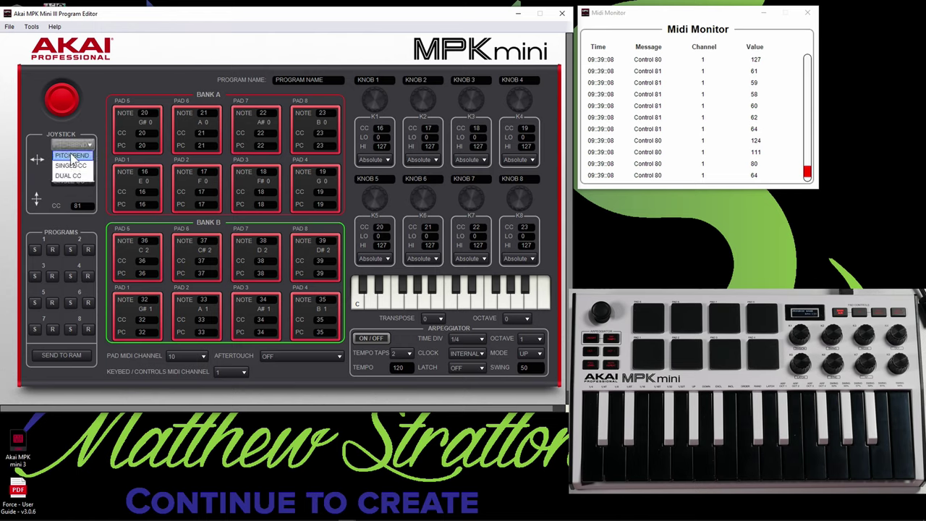
left_click(70, 156)
left_click(69, 178)
left_click(69, 178)
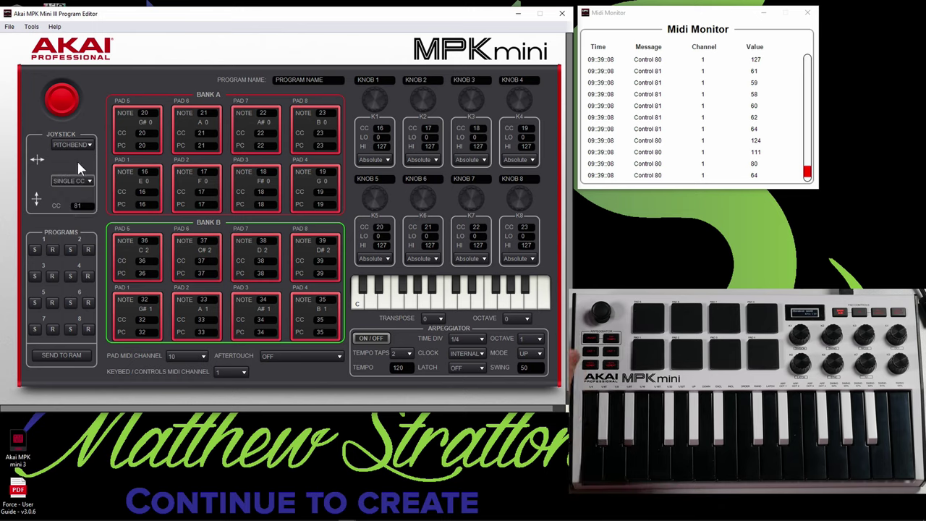
left_click(74, 354)
left_click(514, 294)
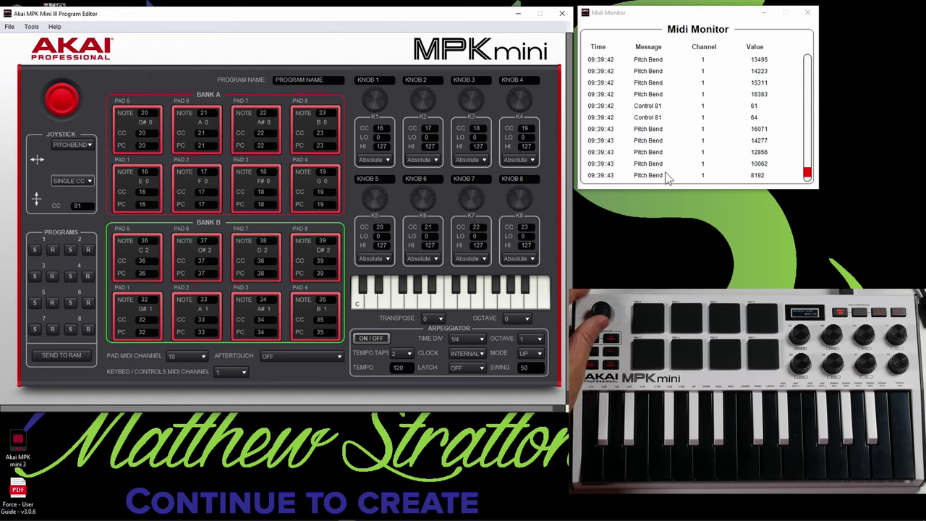
Step: Switch the joystick's horizontal axis to Dual CC and send the program to RAM
left_click(73, 144)
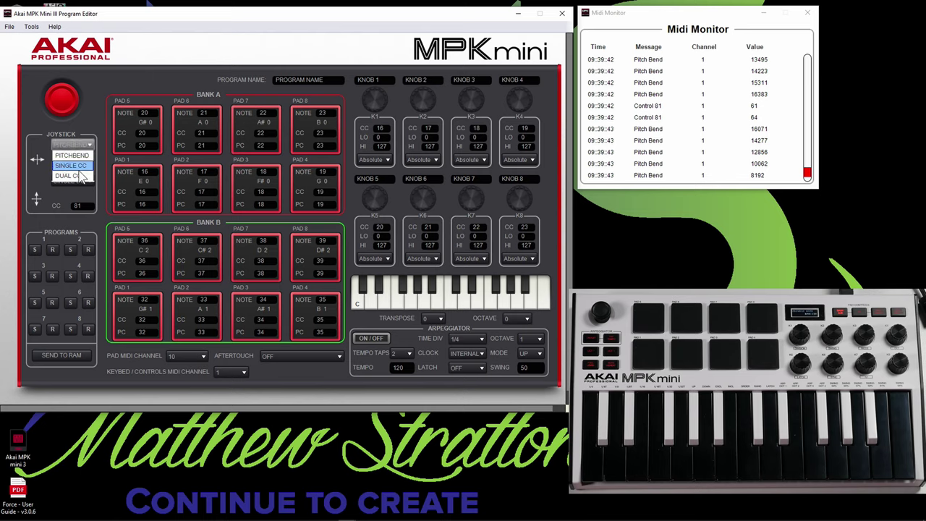
left_click(78, 176)
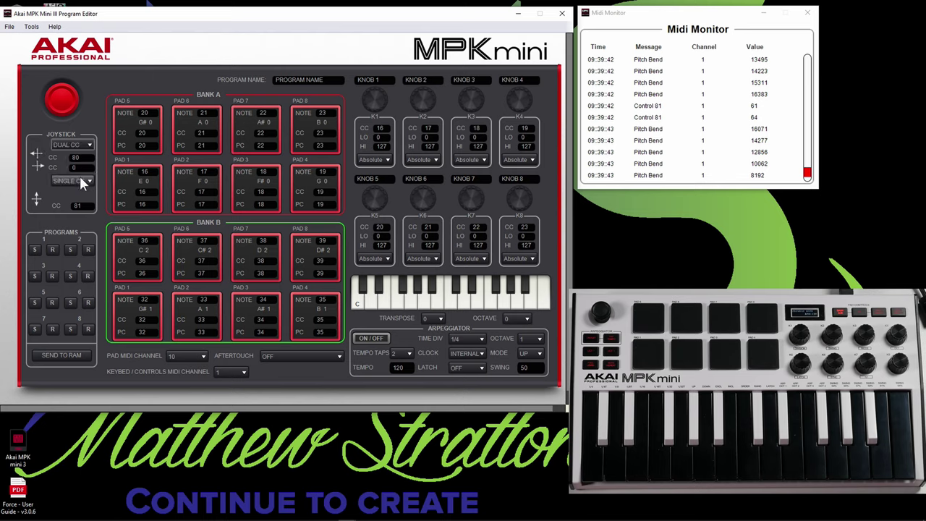
left_click(63, 355)
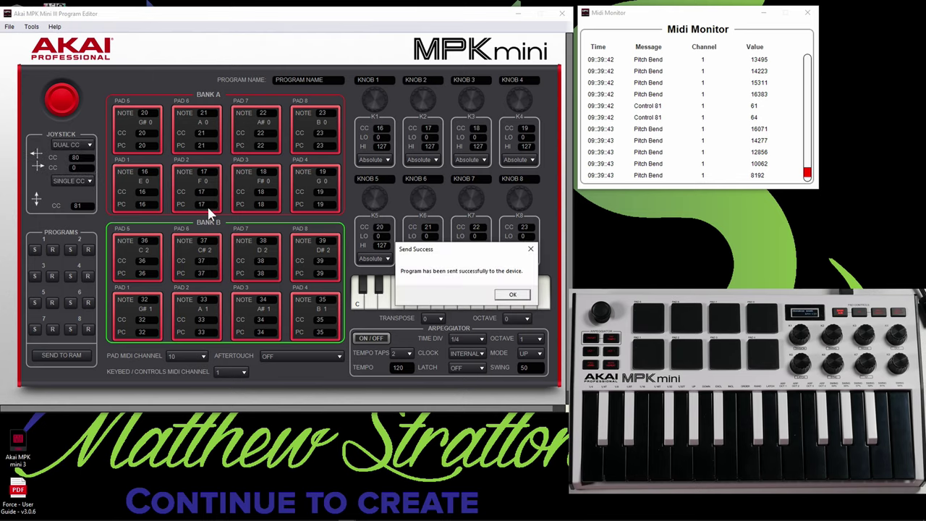
left_click(510, 296)
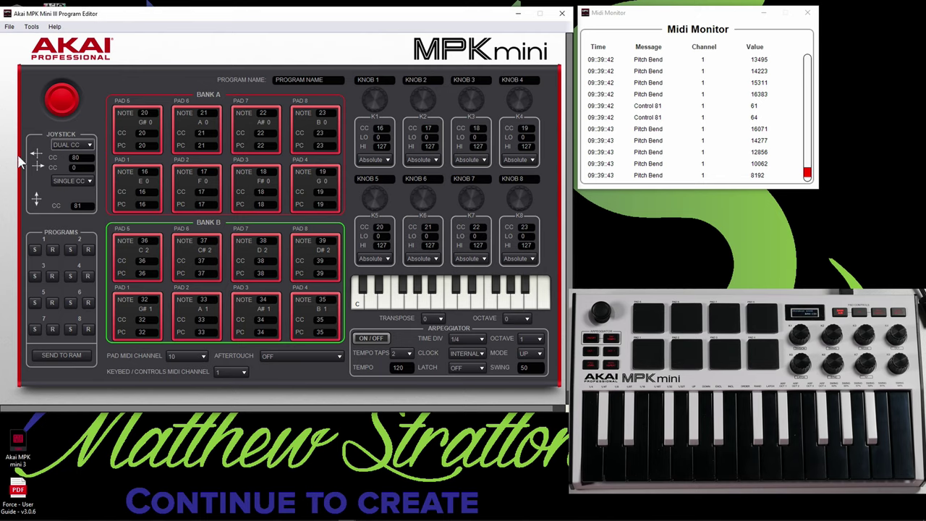
Step: Change the joystick's horizontal axis to Single CC using its first CC value
double_click(75, 158)
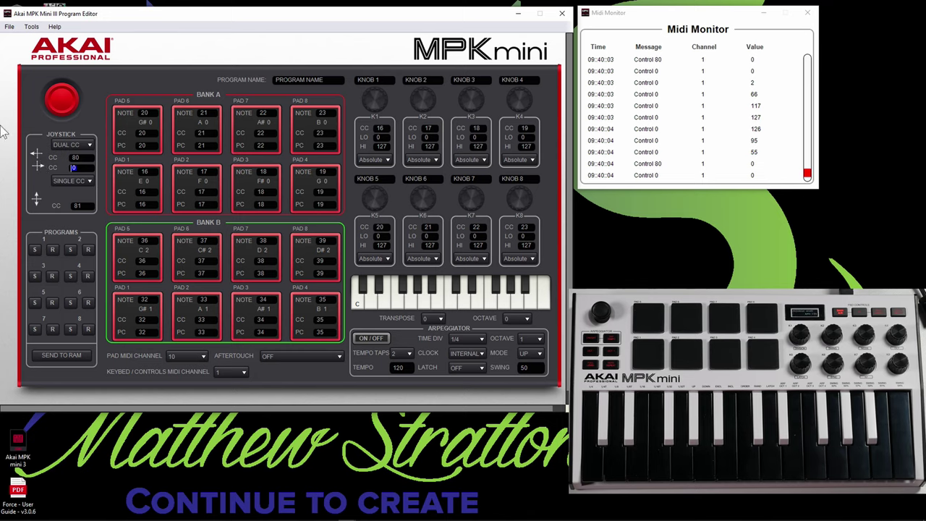
left_click(89, 145)
left_click(83, 165)
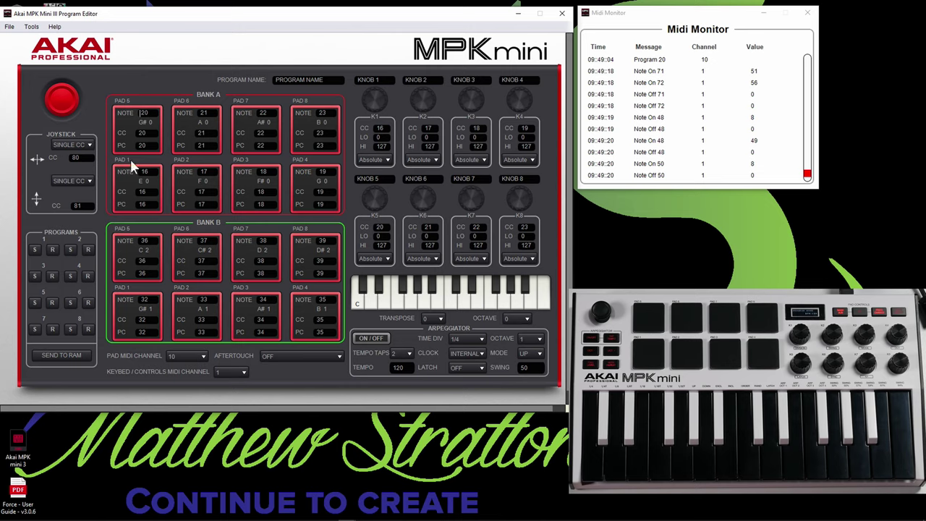
left_click(151, 172)
double_click(145, 171)
left_click(145, 92)
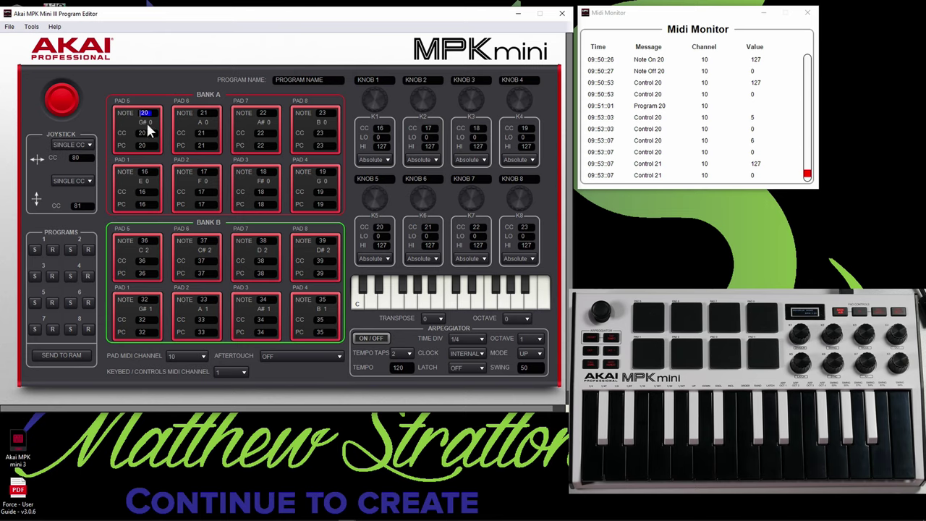
Step: Edit Bank A Pad 5's note number, committing 32, then retyping it as 44
left_click(177, 70)
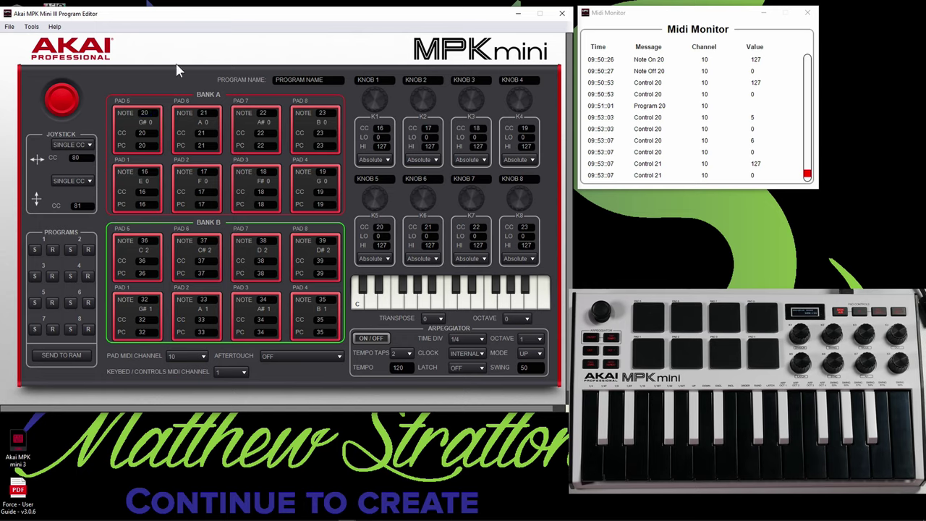
key("Return")
key("BackSpace")
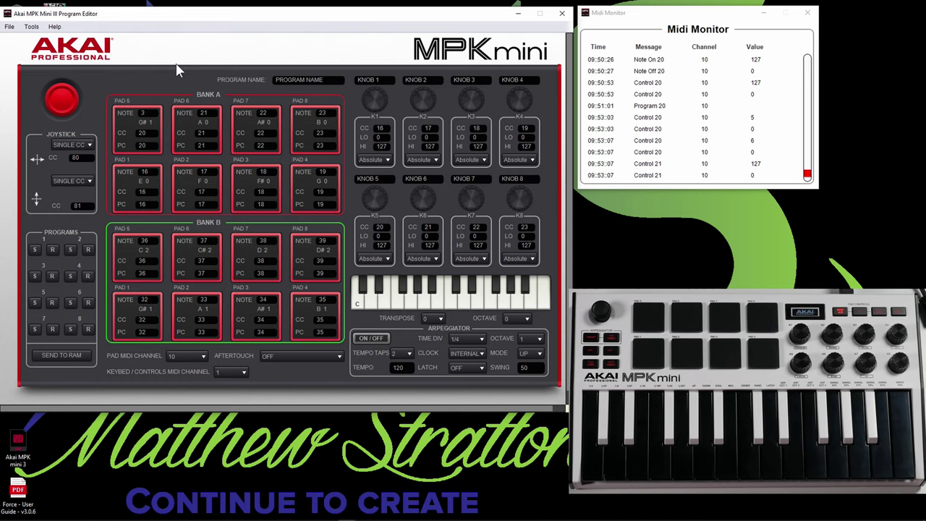
key("BackSpace")
type("44")
Step: Change Pad 5's CC value to 17, then 127, and finally back to 20
double_click(142, 133)
type("17")
key("BackSpace")
type("27")
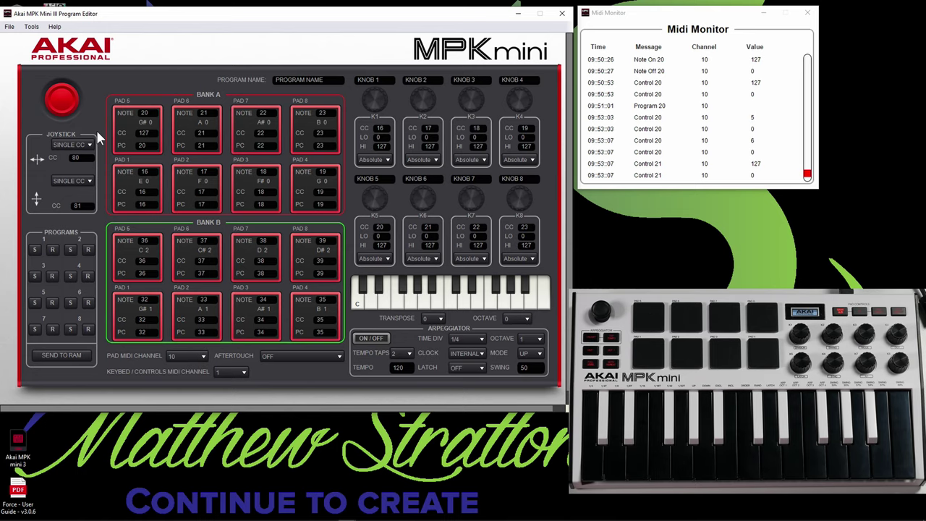
key("BackSpace")
key("BackSpace")
key("BackSpace")
type("20")
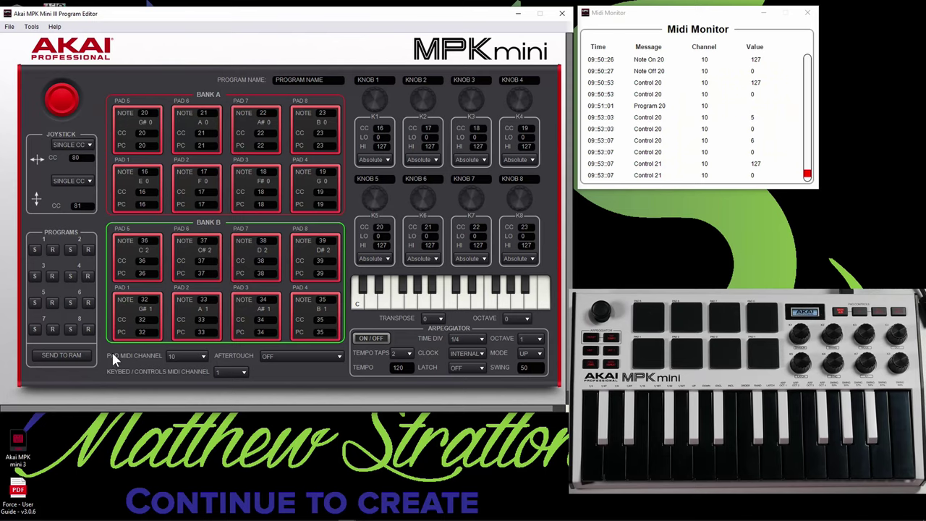
left_click(186, 356)
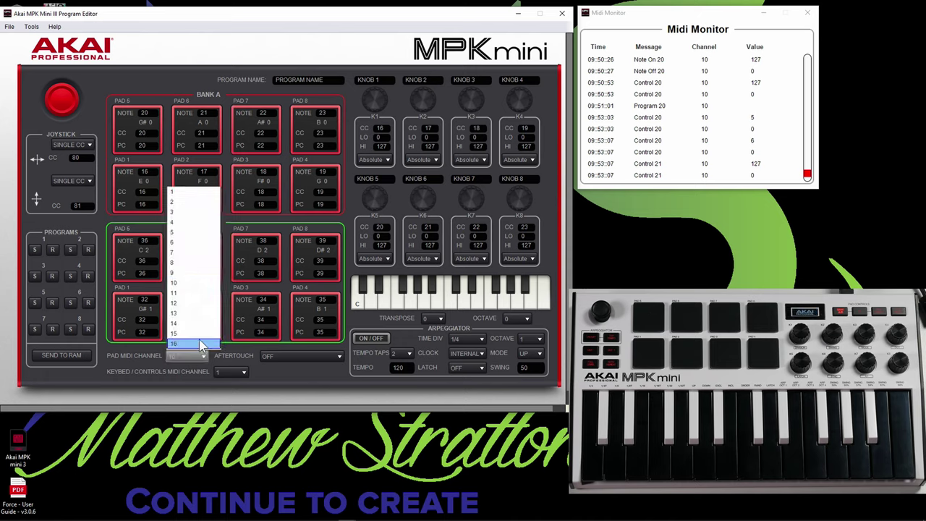
left_click(146, 353)
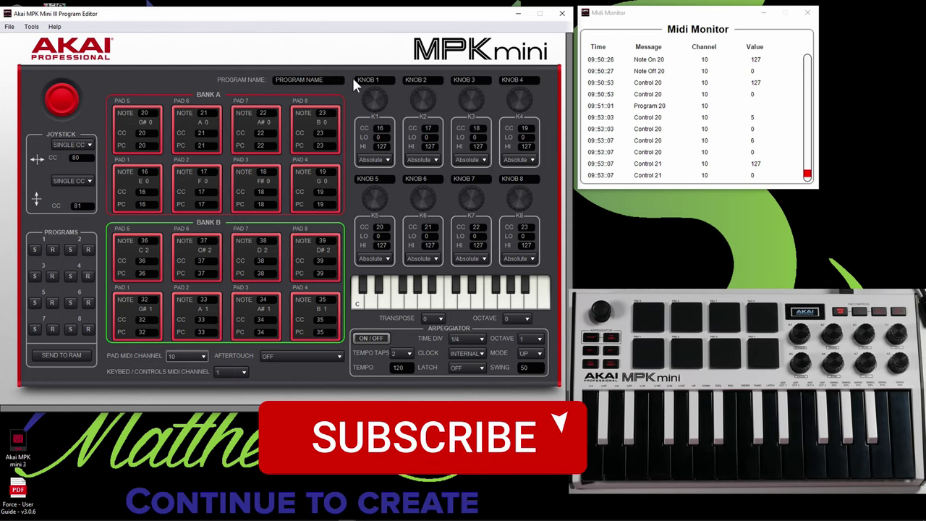
Step: Name Knob 1 'cut' and send the program to RAM, confirming Send Success
left_click(377, 80)
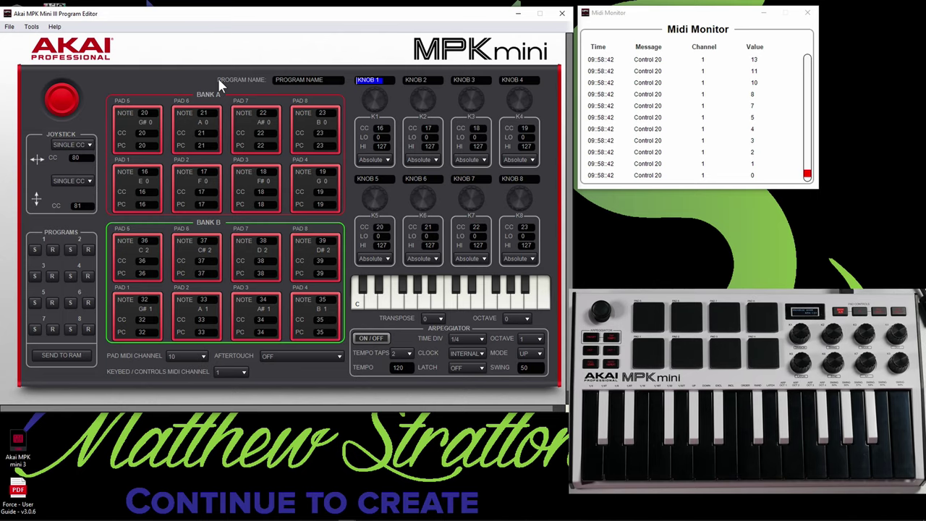
type("cutoff")
left_click(49, 353)
left_click(519, 295)
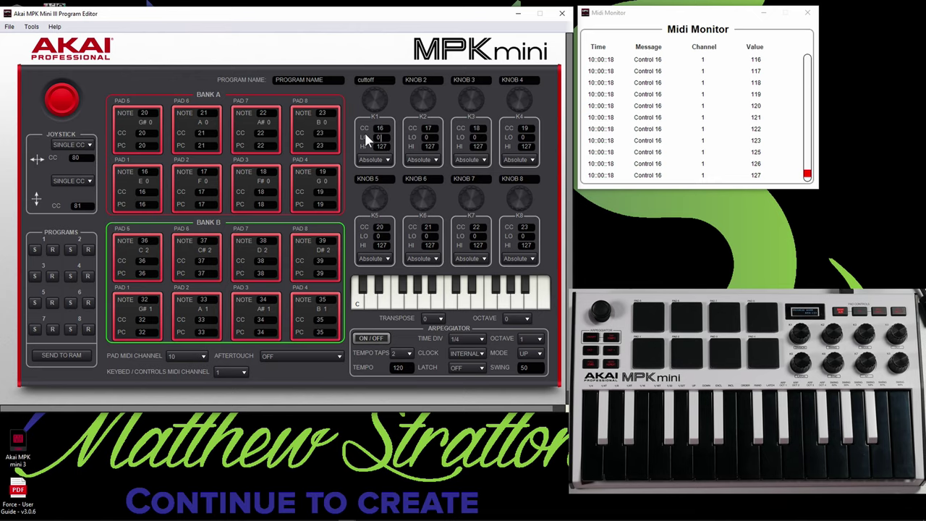
Step: Switch knob K1 to Relative mode and send the program to the MPK Mini's RAM
left_click(373, 158)
left_click(64, 354)
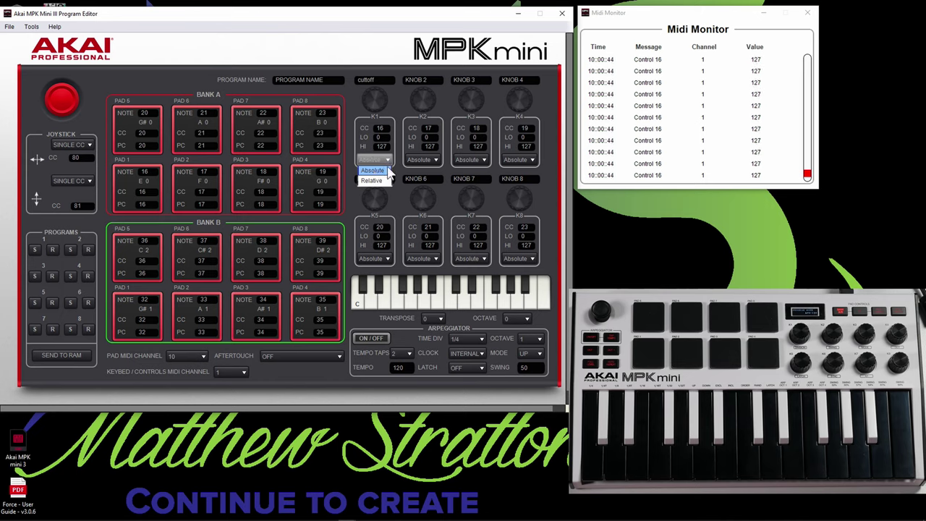